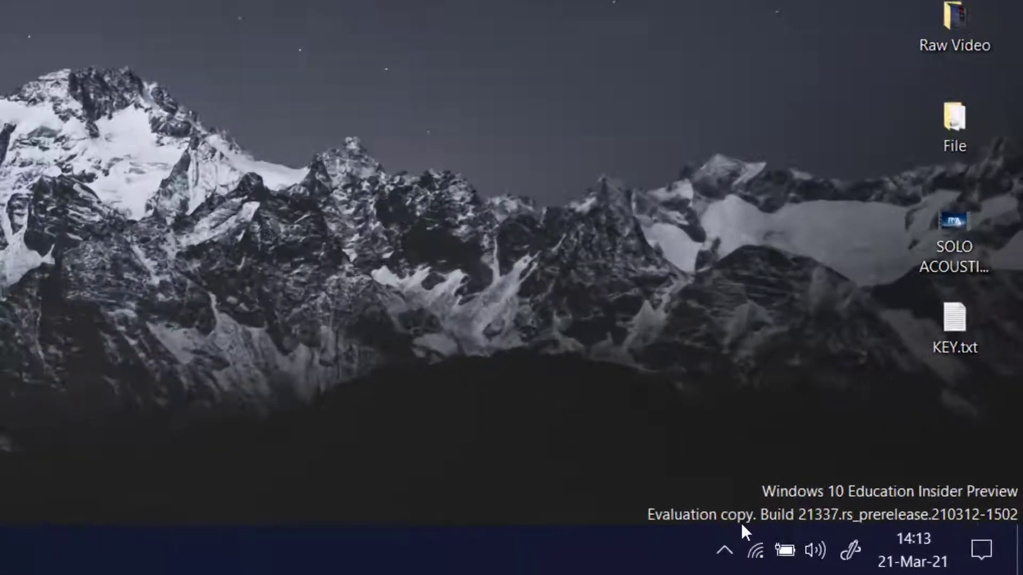
Step: Open the Network Connections adapter list from Network & Internet settings and select Wi-Fi
{"action": "right_click", "coordinate": [882, 560]}
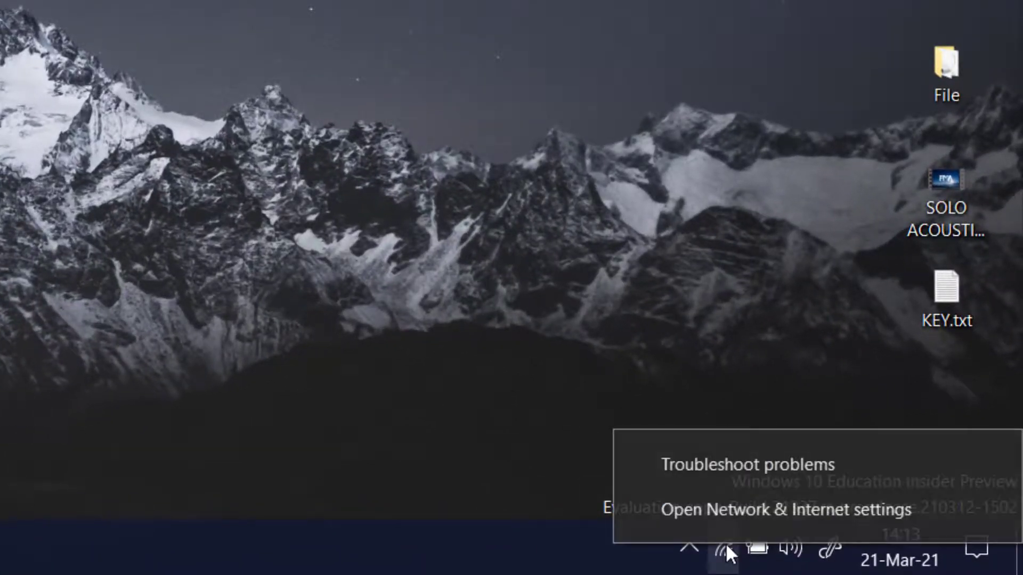
{"action": "left_click", "coordinate": [719, 507]}
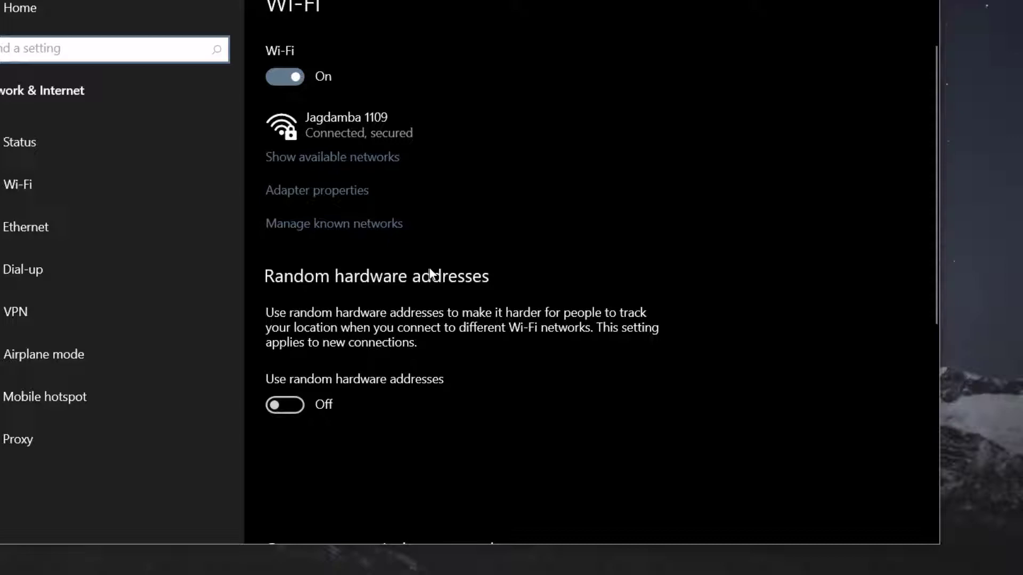
{"action": "scroll", "coordinate": [430, 273], "scroll_direction": "down", "scroll_amount": 6}
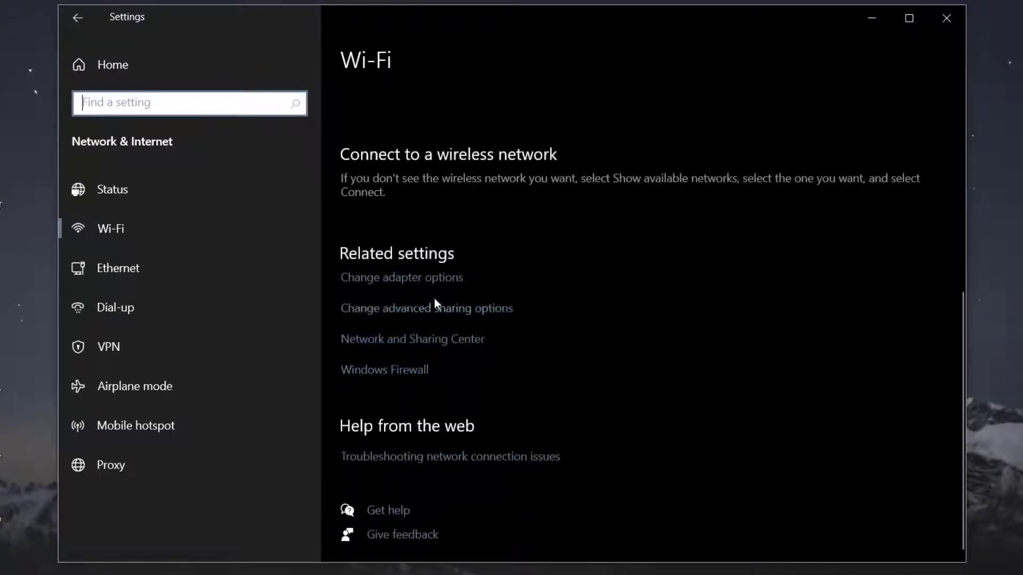
{"action": "left_click", "coordinate": [396, 284]}
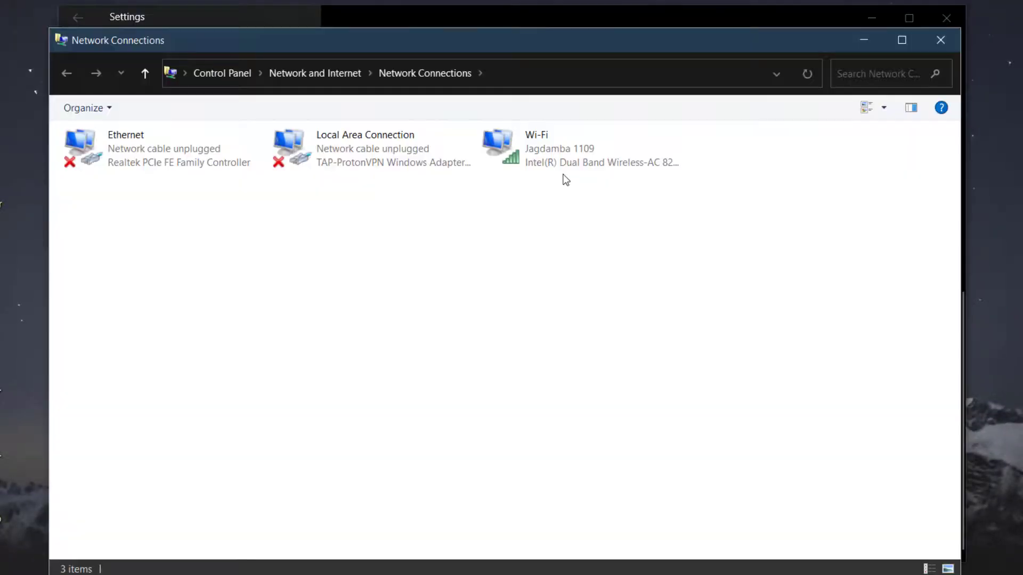
{"action": "left_click", "coordinate": [533, 164]}
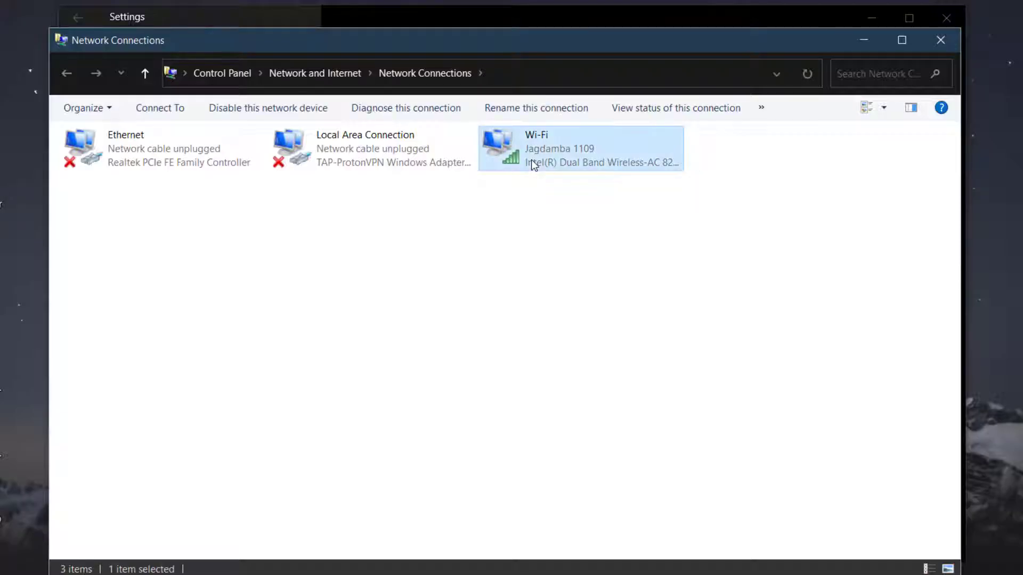
Step: Untick 'allow the computer to turn off this device to save power' for the Intel Wireless-AC 8260
{"action": "double_click", "coordinate": [532, 159]}
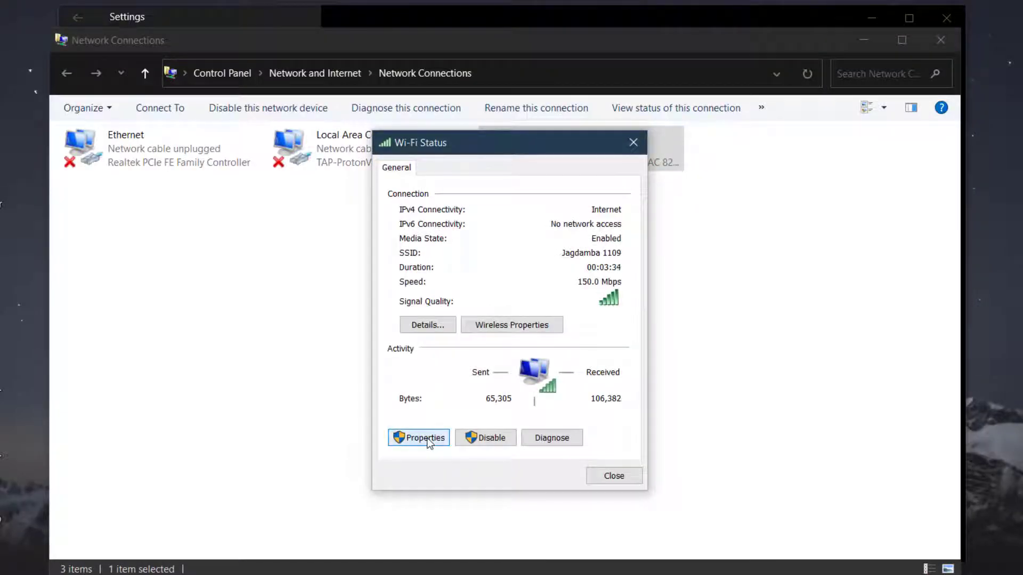
{"action": "left_click", "coordinate": [428, 439]}
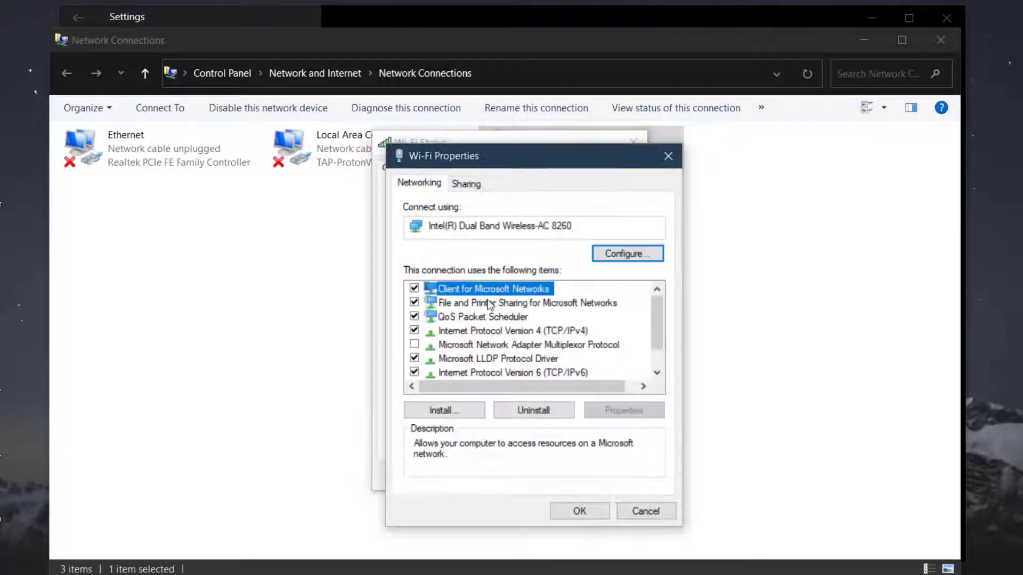
{"action": "left_click", "coordinate": [624, 255]}
{"action": "left_click_drag", "start_coordinate": [203, 27], "coordinate": [606, 152]}
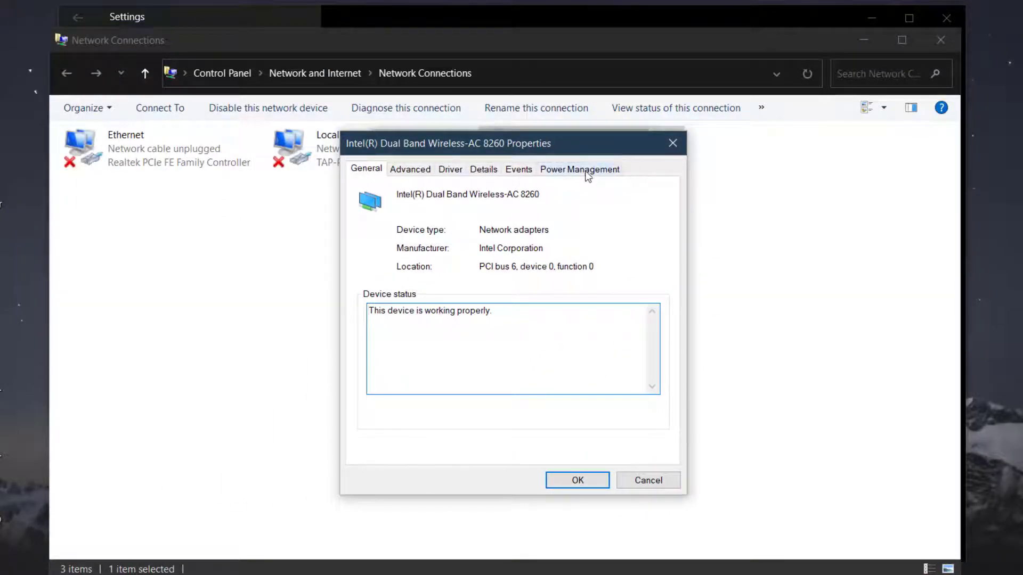
{"action": "left_click", "coordinate": [588, 170]}
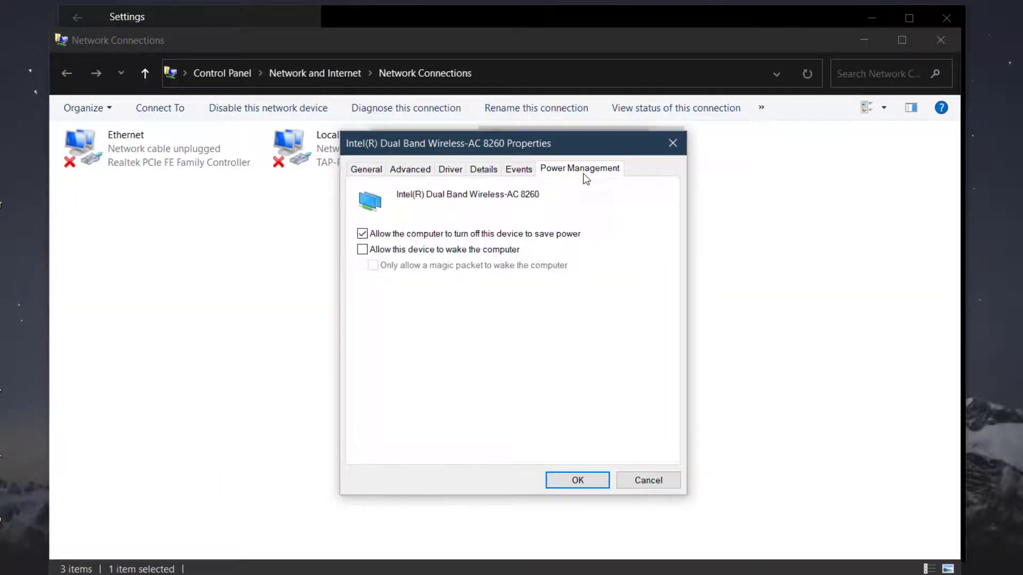
{"action": "left_click", "coordinate": [368, 236]}
{"action": "left_click", "coordinate": [580, 480]}
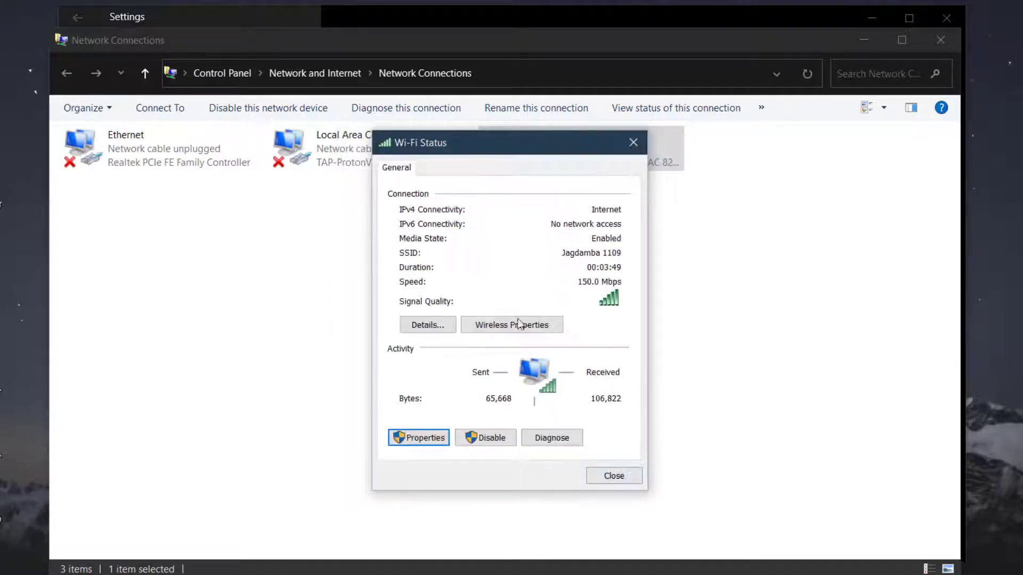
{"action": "left_click", "coordinate": [613, 475]}
{"action": "left_click", "coordinate": [940, 40]}
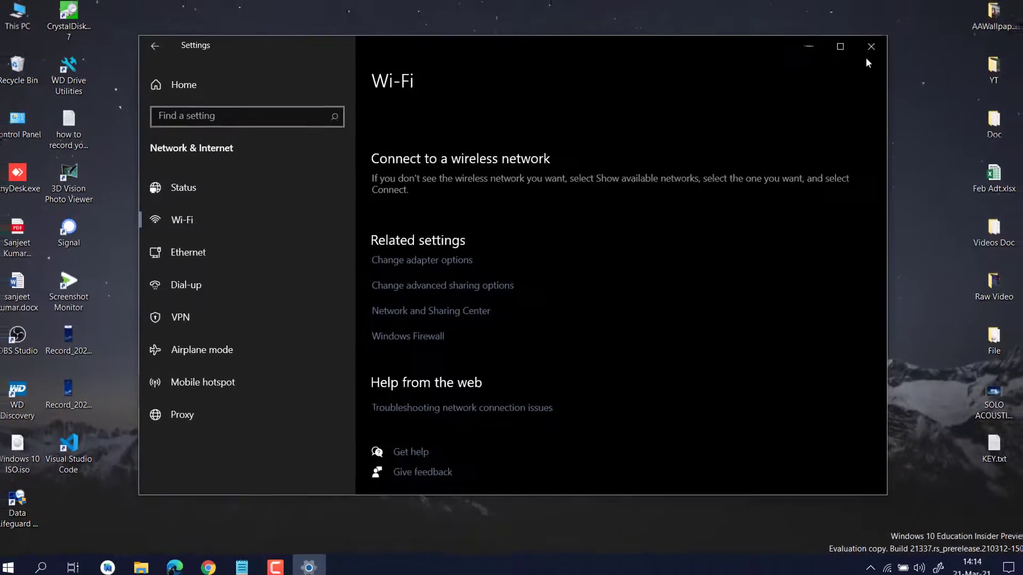
Step: Close the Wi-Fi Settings window to return to the desktop
{"action": "left_click", "coordinate": [867, 53]}
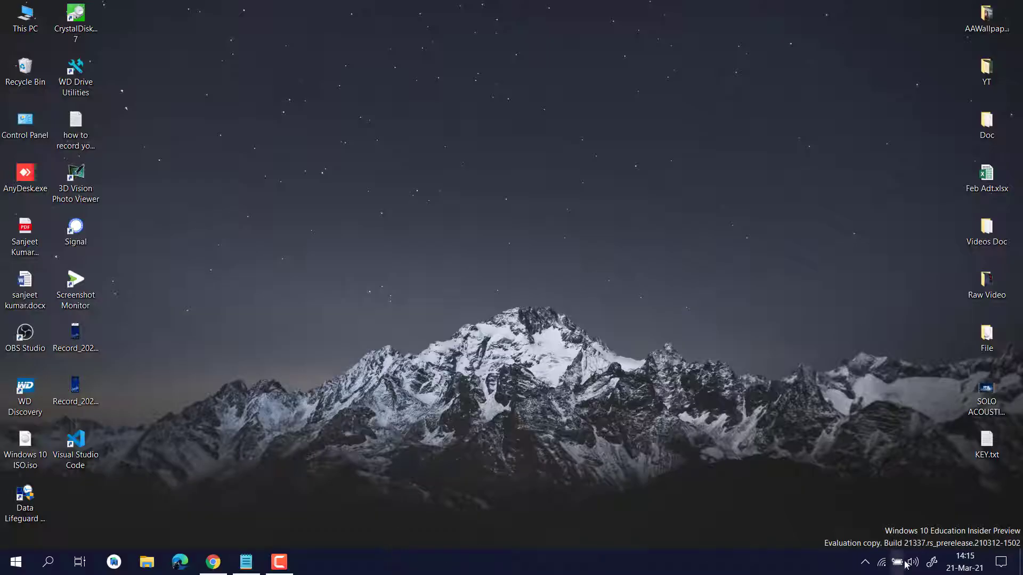
Step: Launch Command Prompt as administrator from a 'cmd' search
{"action": "left_click", "coordinate": [48, 562]}
{"action": "type", "text": "cmd"}
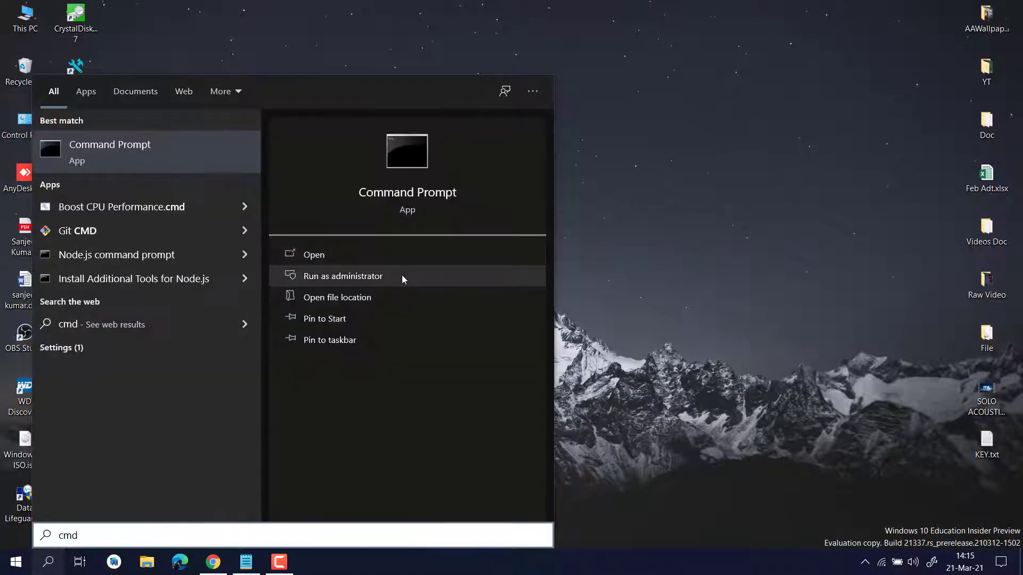
{"action": "left_click", "coordinate": [400, 275]}
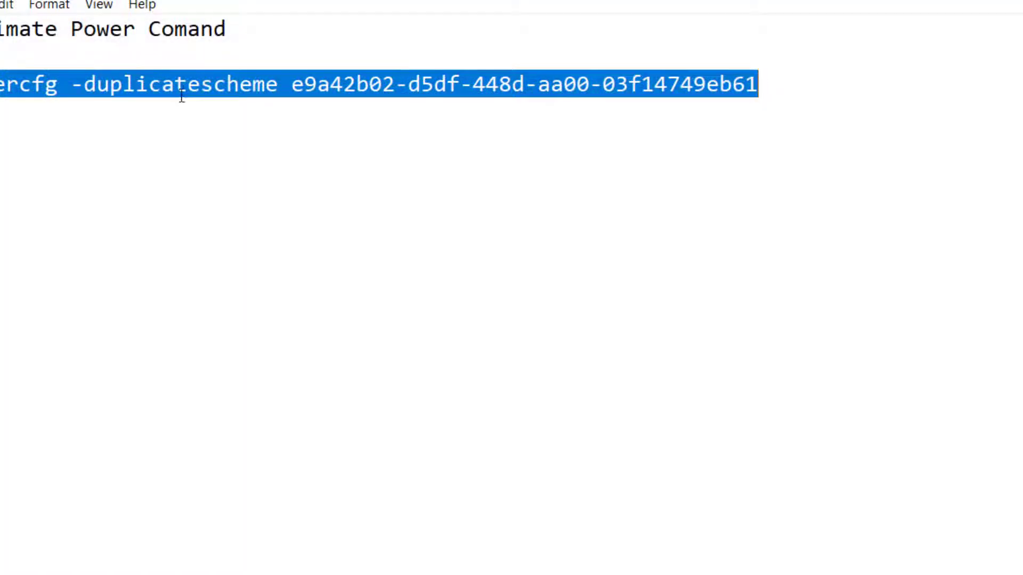
Step: Run the copied powercfg -duplicatescheme command to add Ultimate Performance, then close the prompt
{"action": "right_click", "coordinate": [181, 97]}
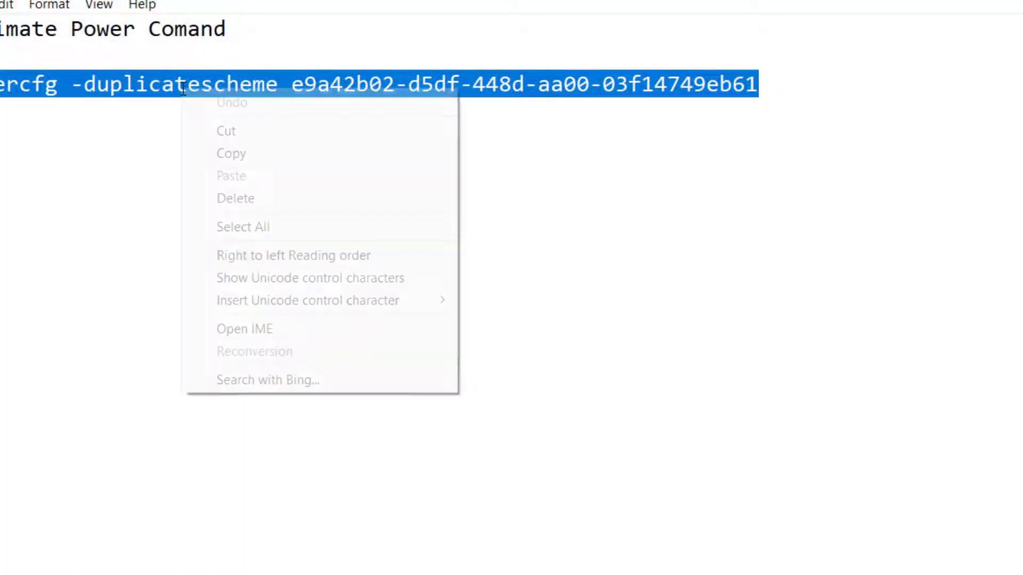
{"action": "left_click", "coordinate": [208, 150]}
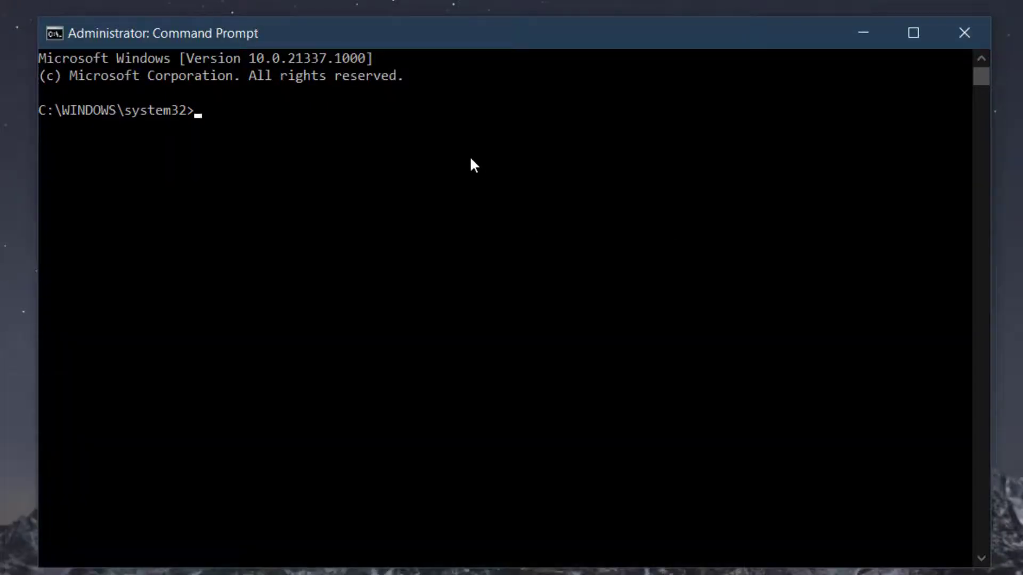
{"action": "right_click", "coordinate": [462, 155]}
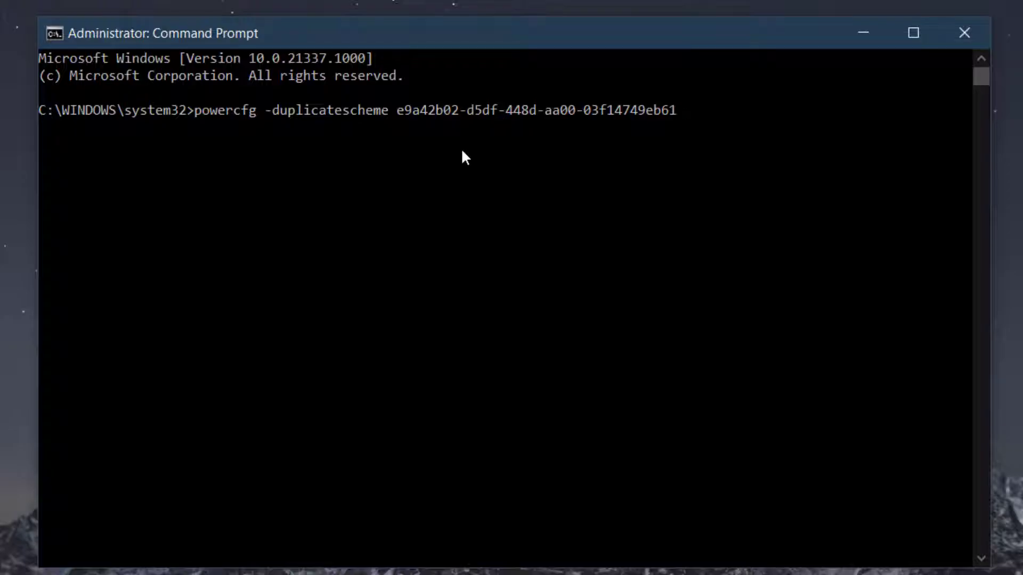
{"action": "key", "text": "Return"}
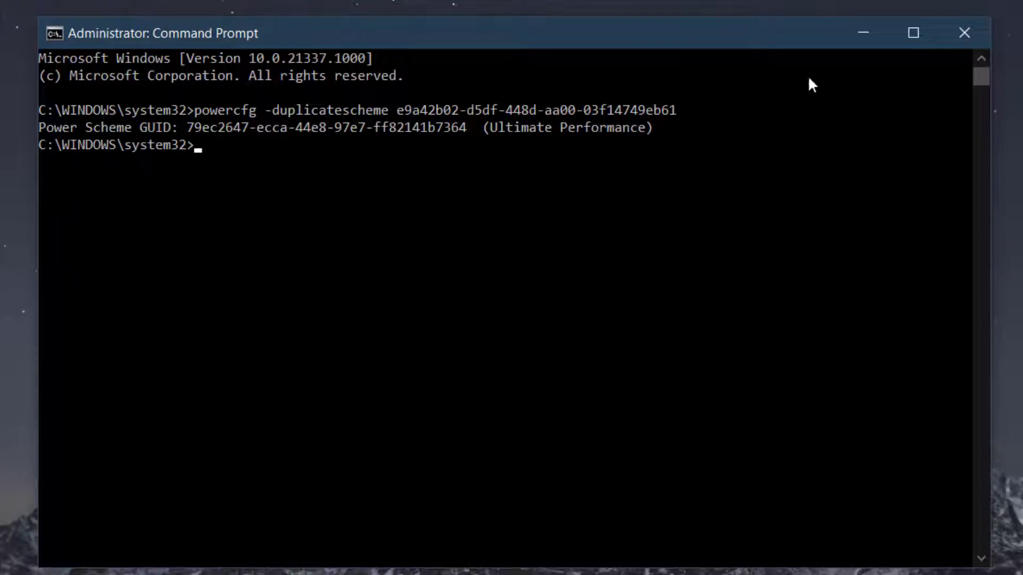
{"action": "left_click", "coordinate": [965, 33]}
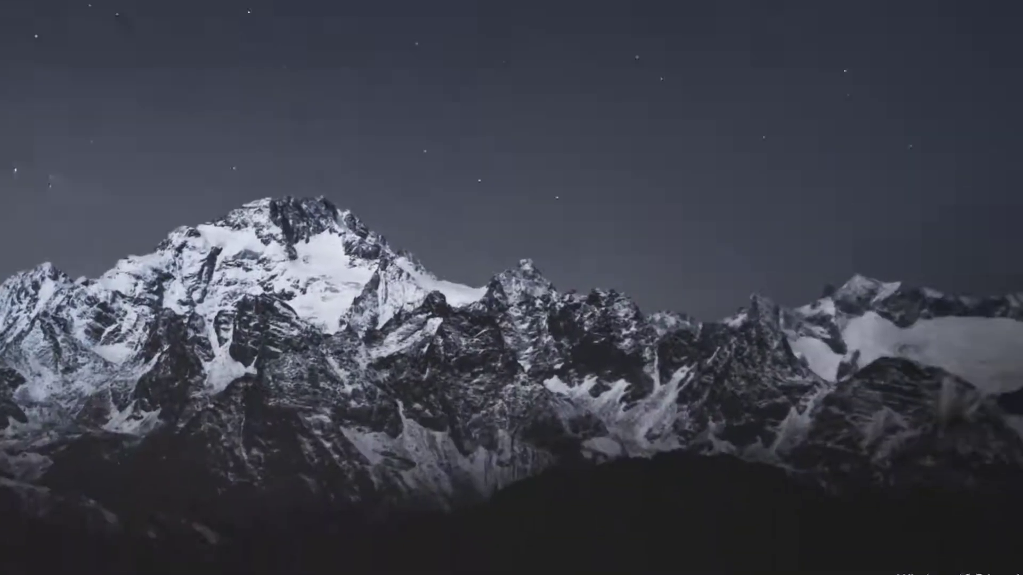
Step: Make Ultimate Performance the active plan in Power Options
{"action": "right_click", "coordinate": [802, 553]}
{"action": "left_click", "coordinate": [811, 514]}
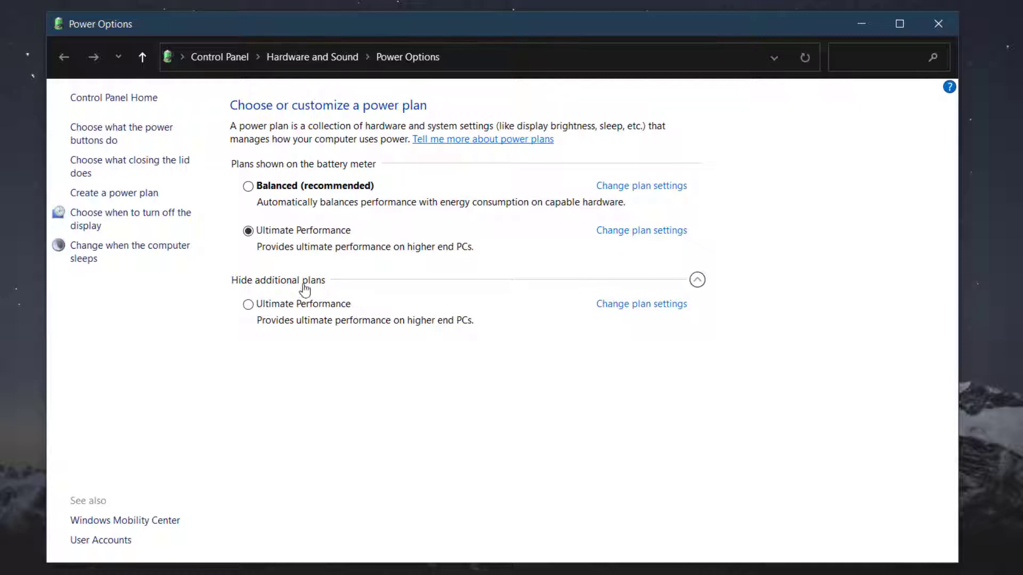
{"action": "left_click", "coordinate": [695, 282]}
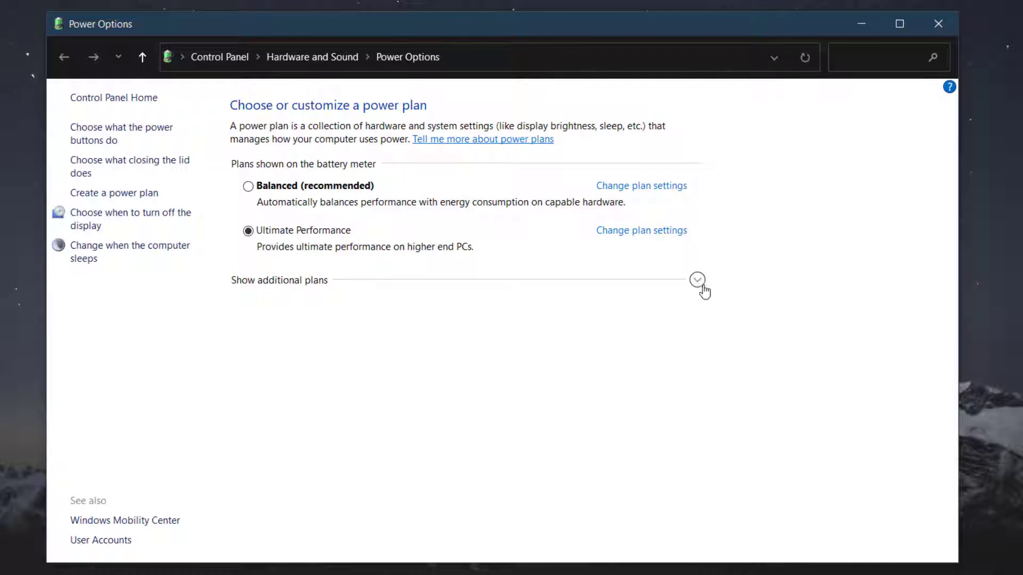
{"action": "left_click", "coordinate": [698, 282]}
{"action": "left_click", "coordinate": [305, 315]}
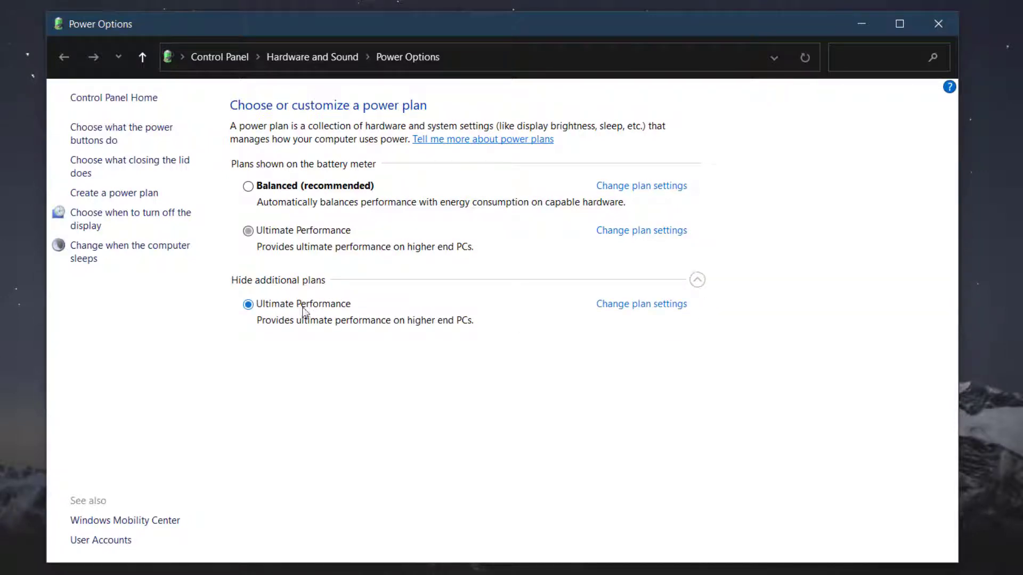
Step: Set Wireless Adapter Power Saving Mode (plugged in) to Maximum Performance in advanced settings
{"action": "left_click", "coordinate": [647, 308]}
{"action": "left_click", "coordinate": [366, 275]}
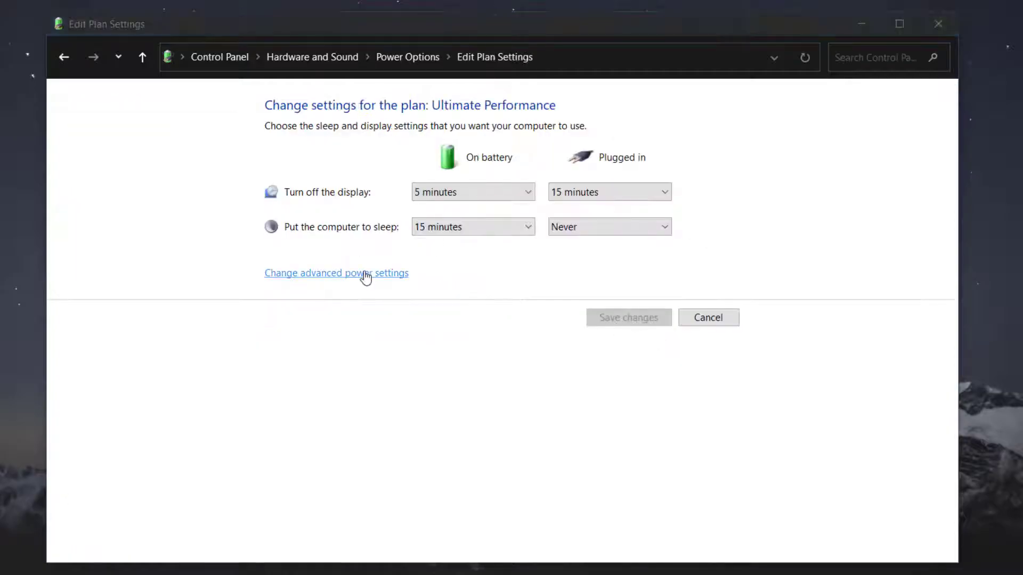
{"action": "left_click_drag", "start_coordinate": [150, 66], "coordinate": [480, 86]}
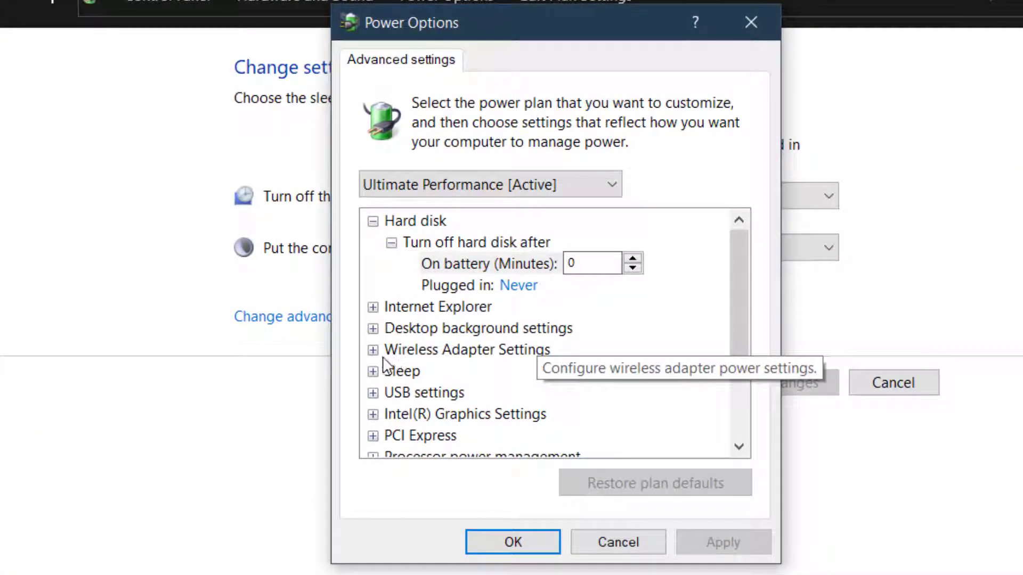
{"action": "left_click", "coordinate": [373, 350]}
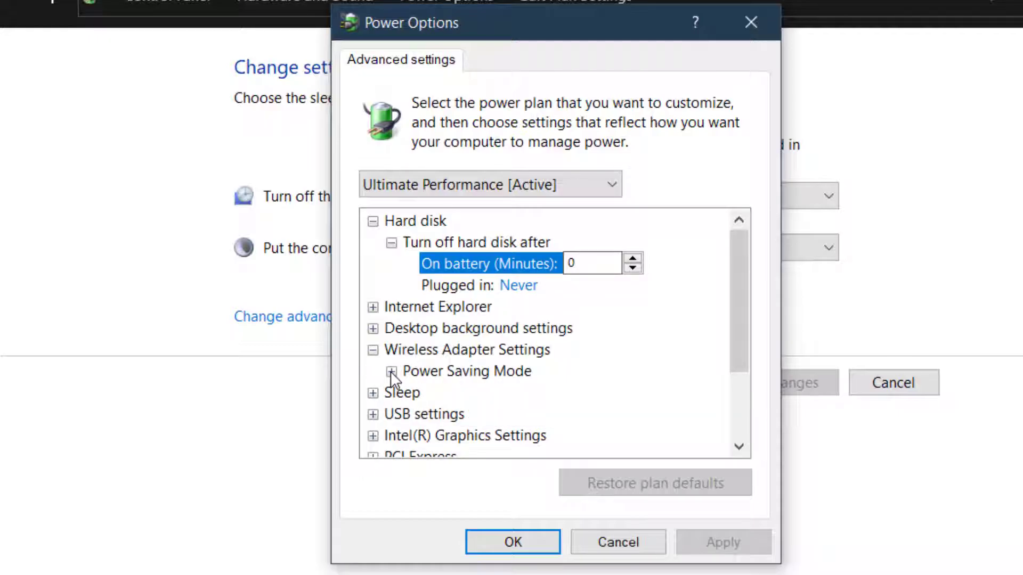
{"action": "left_click", "coordinate": [392, 372]}
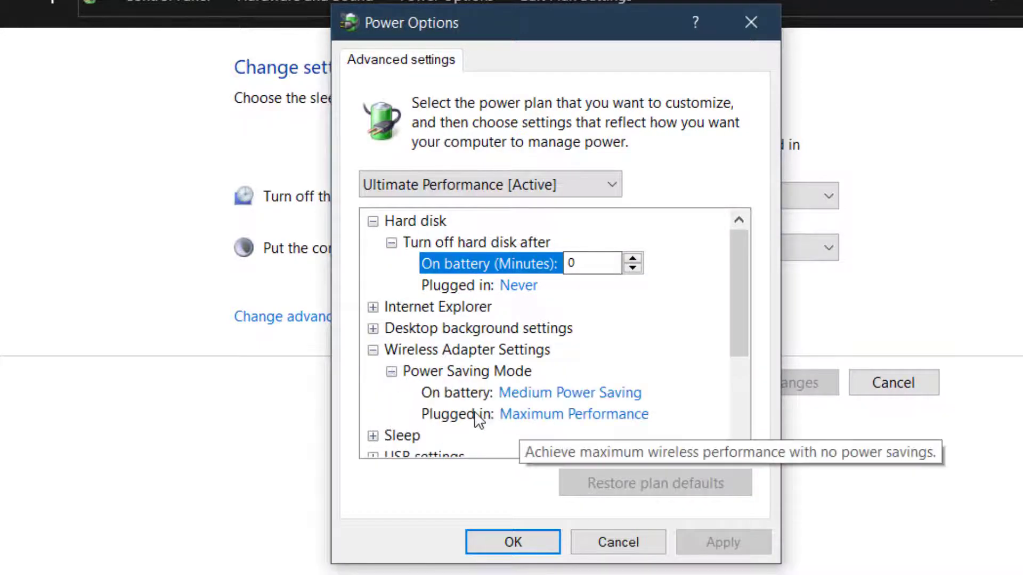
{"action": "left_click", "coordinate": [547, 415]}
{"action": "left_click", "coordinate": [547, 415]}
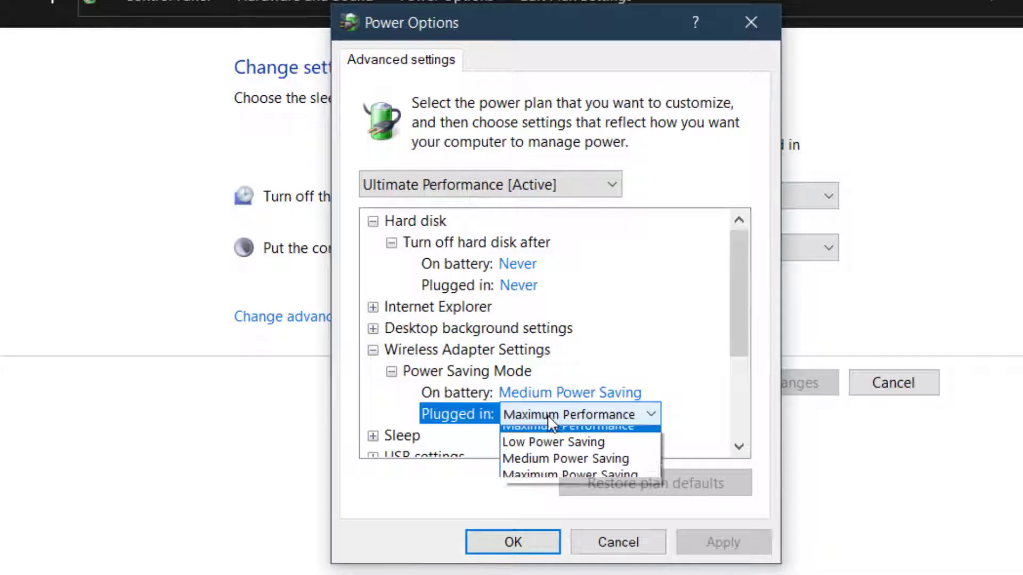
{"action": "left_click", "coordinate": [548, 414]}
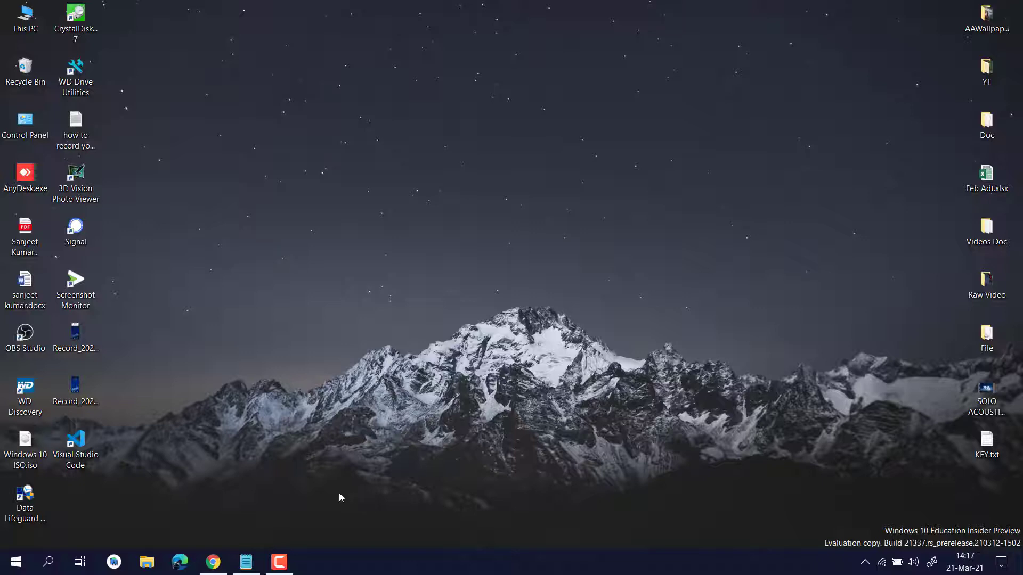
Step: In Device Manager's Network adapters, search automatically for a newer Intel wireless driver
{"action": "key", "text": "super+x"}
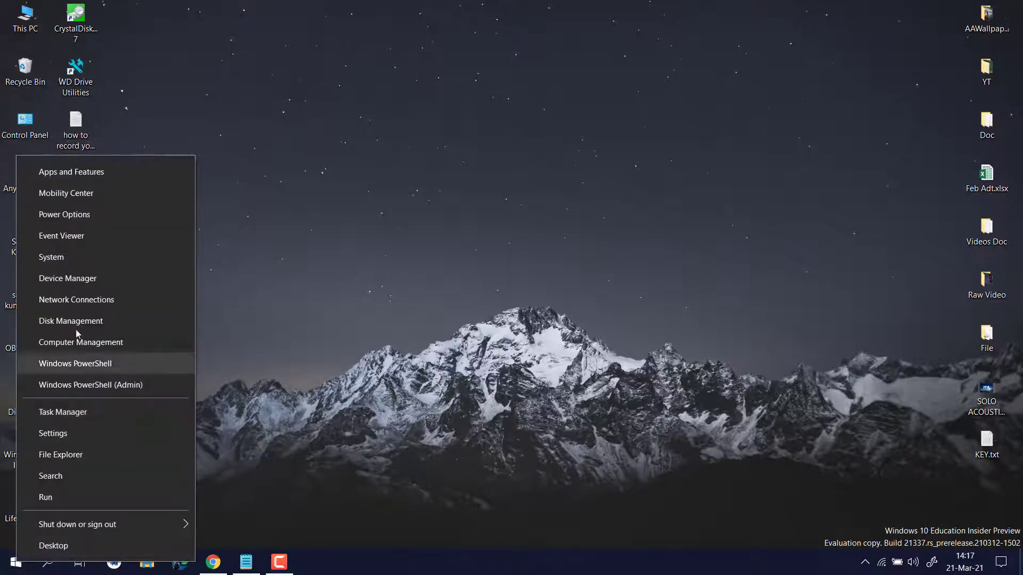
{"action": "left_click", "coordinate": [113, 278]}
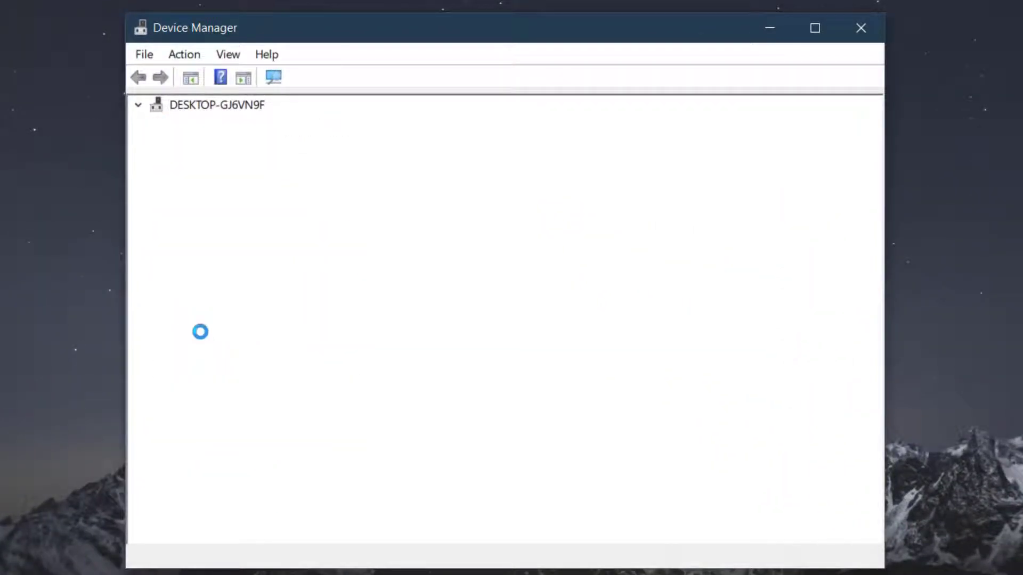
{"action": "double_click", "coordinate": [222, 350]}
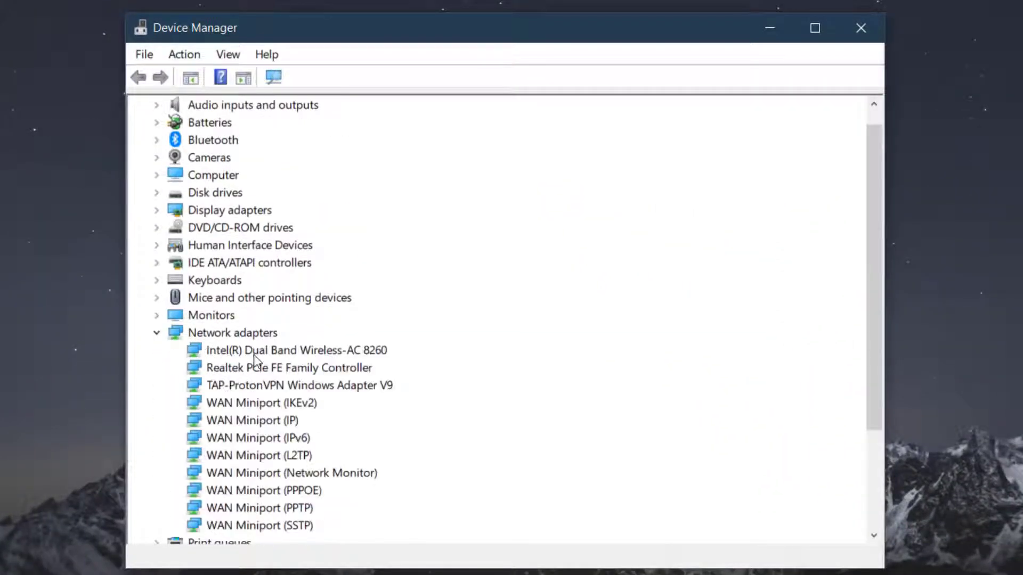
{"action": "left_click", "coordinate": [257, 351]}
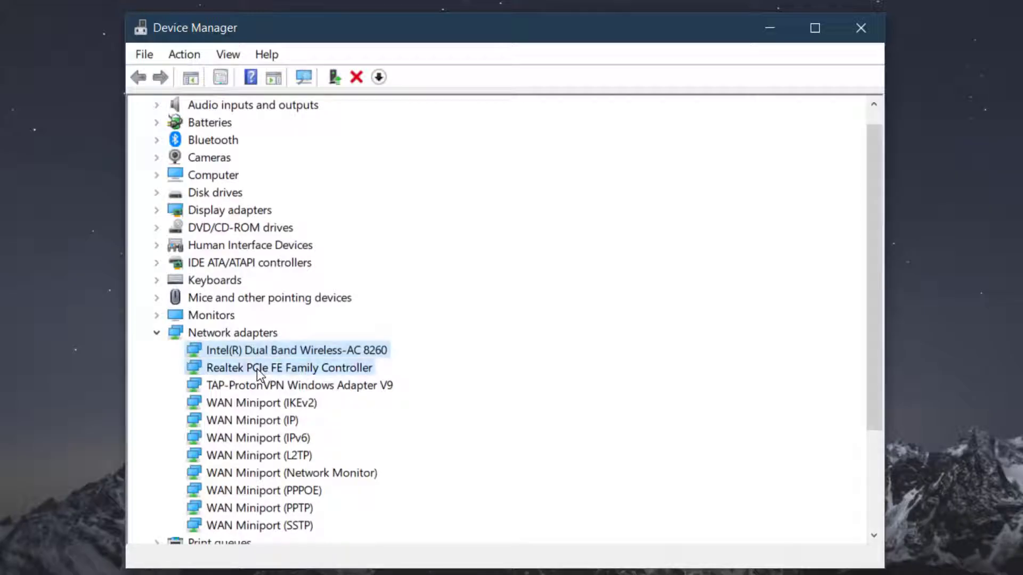
{"action": "right_click", "coordinate": [273, 352]}
{"action": "left_click", "coordinate": [316, 370]}
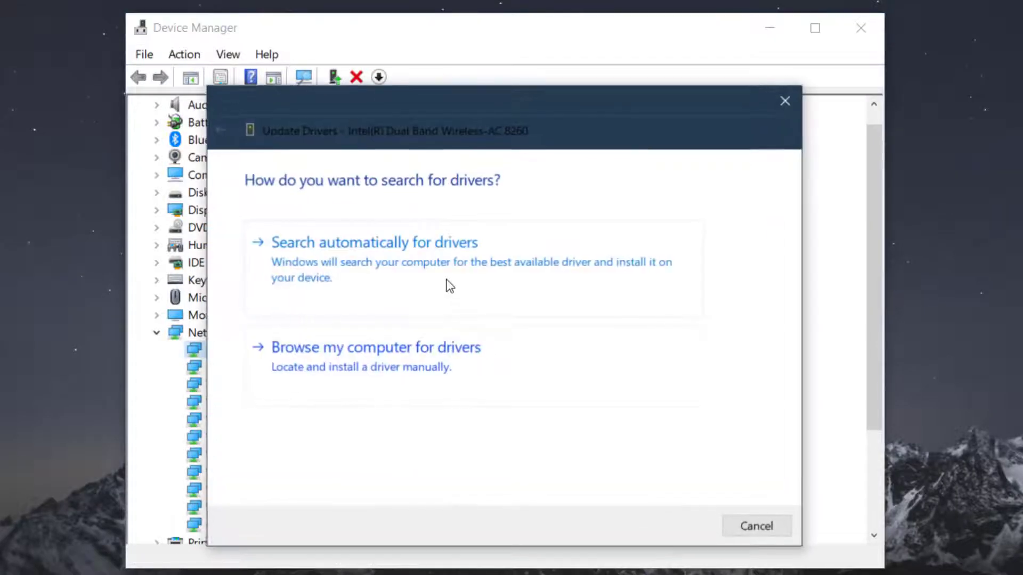
{"action": "left_click", "coordinate": [448, 285]}
{"action": "left_click", "coordinate": [759, 530]}
Step: Search automatically for a newer Realtek PCIe FE controller driver
{"action": "right_click", "coordinate": [272, 369]}
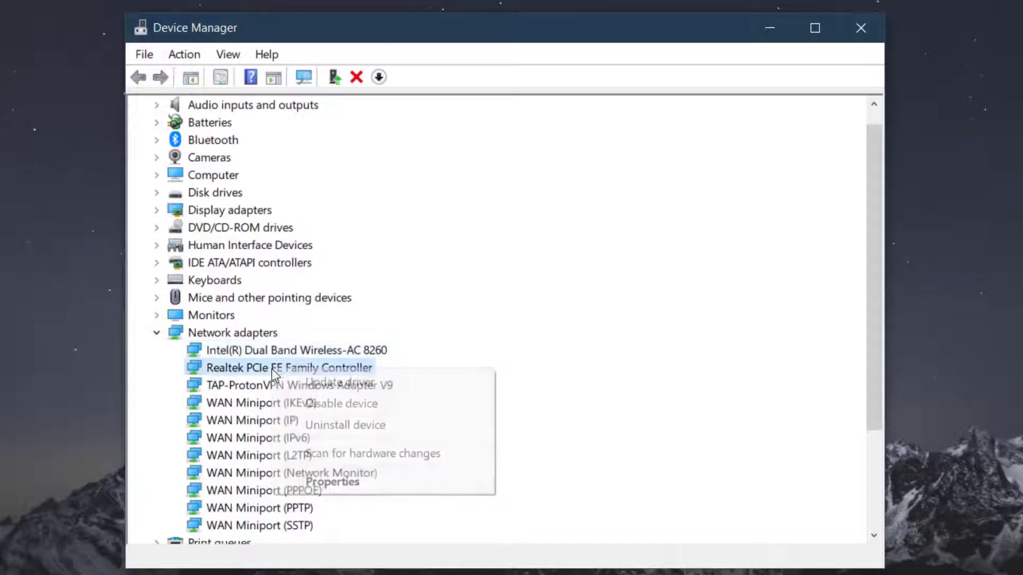
{"action": "left_click", "coordinate": [292, 382]}
{"action": "left_click", "coordinate": [436, 260]}
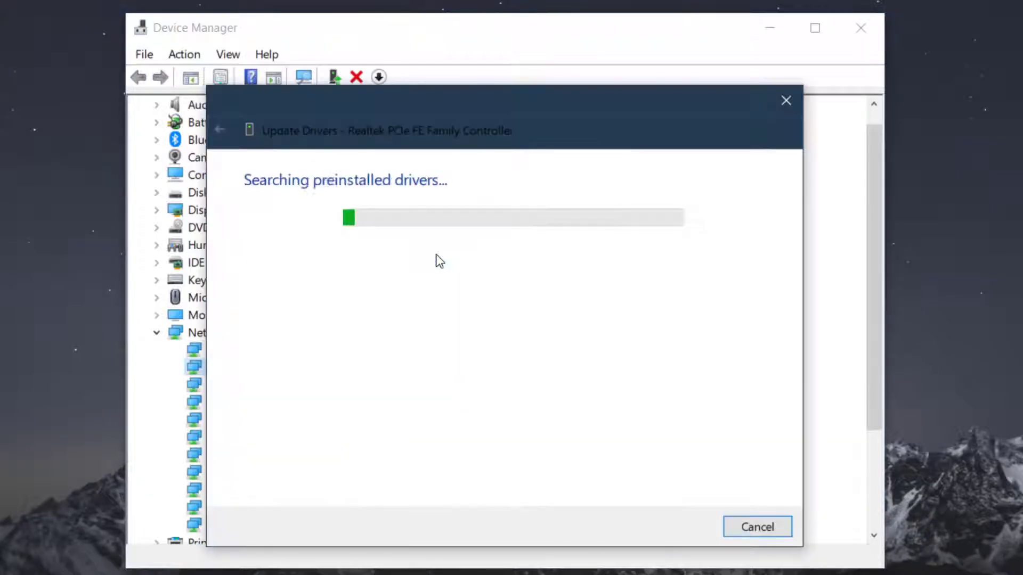
{"action": "key", "text": "Escape"}
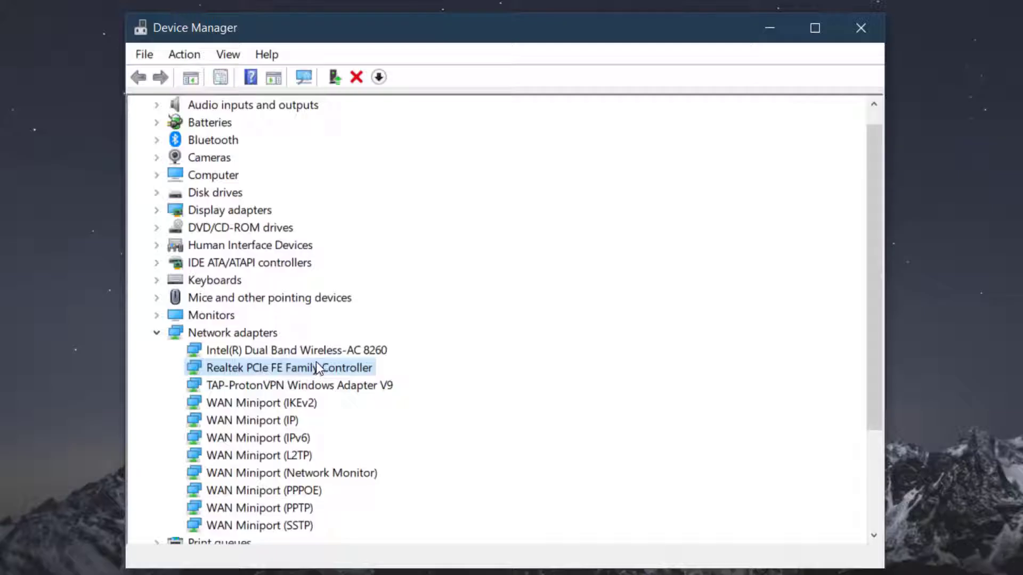
Step: Pick the Intel(R) Dual Band Wireless-AC 8260 driver from the adapter's compatible driver list
{"action": "right_click", "coordinate": [308, 354]}
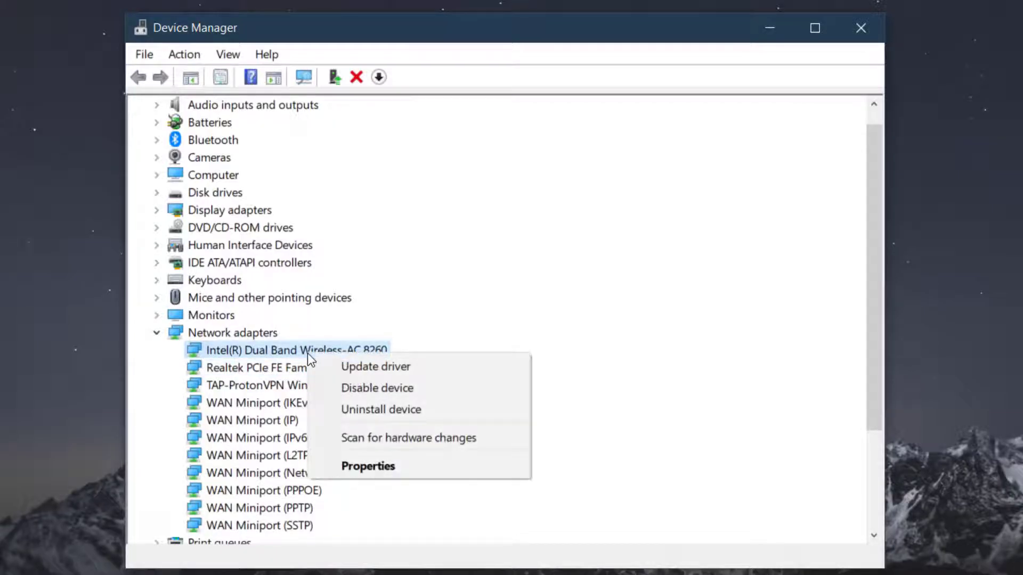
{"action": "left_click", "coordinate": [347, 366]}
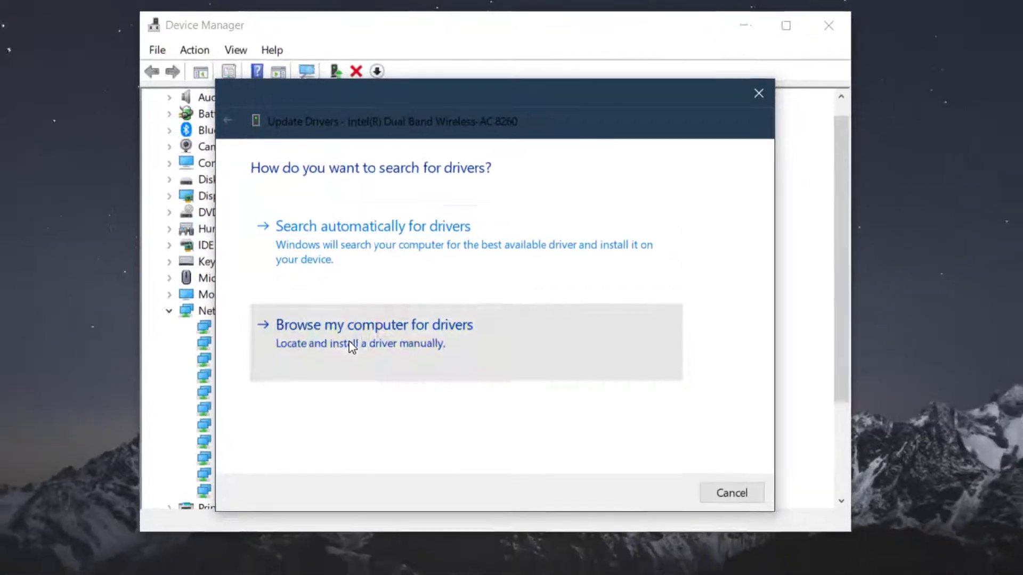
{"action": "left_click", "coordinate": [352, 369]}
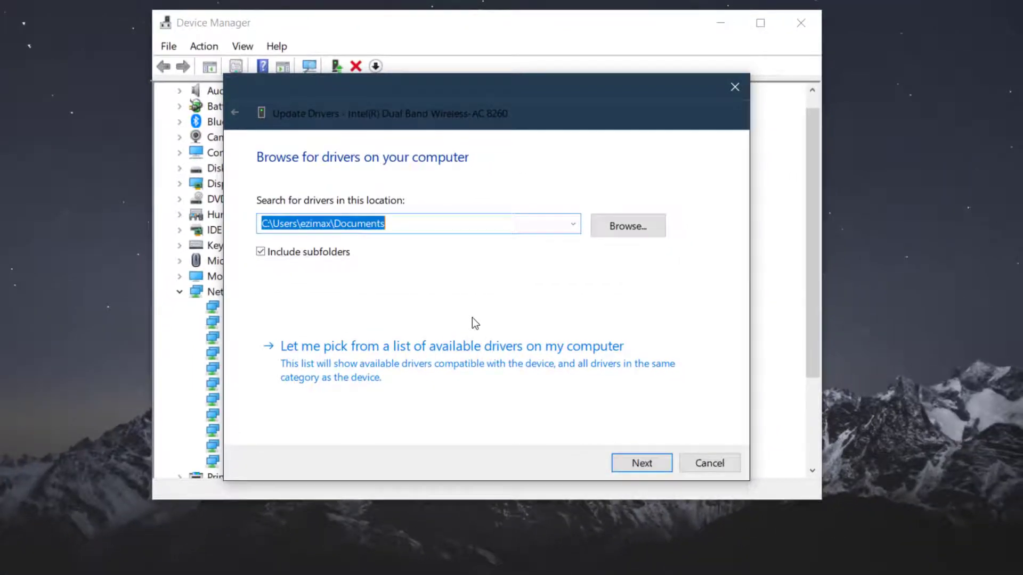
{"action": "left_click", "coordinate": [360, 354]}
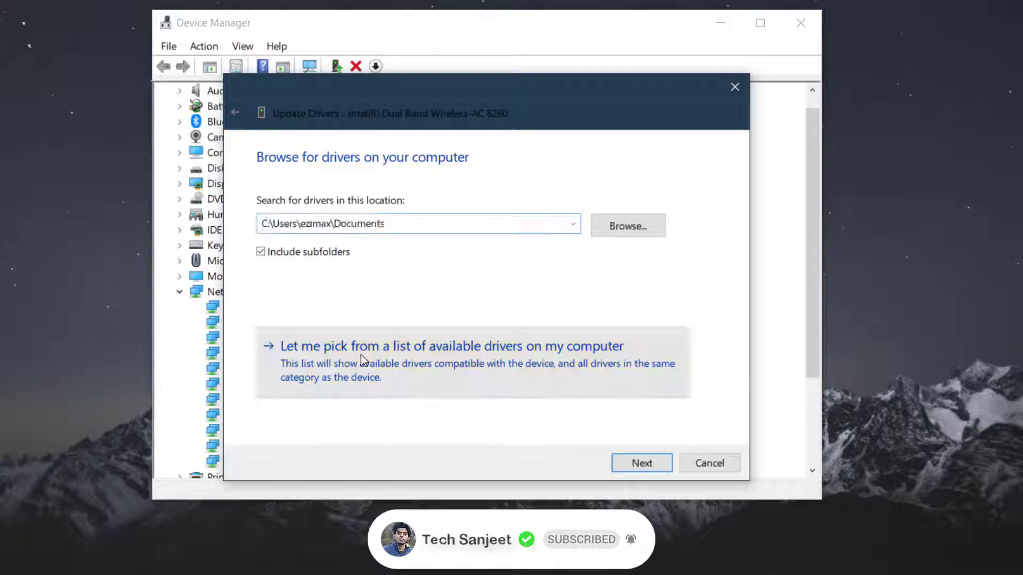
{"action": "left_click", "coordinate": [375, 308]}
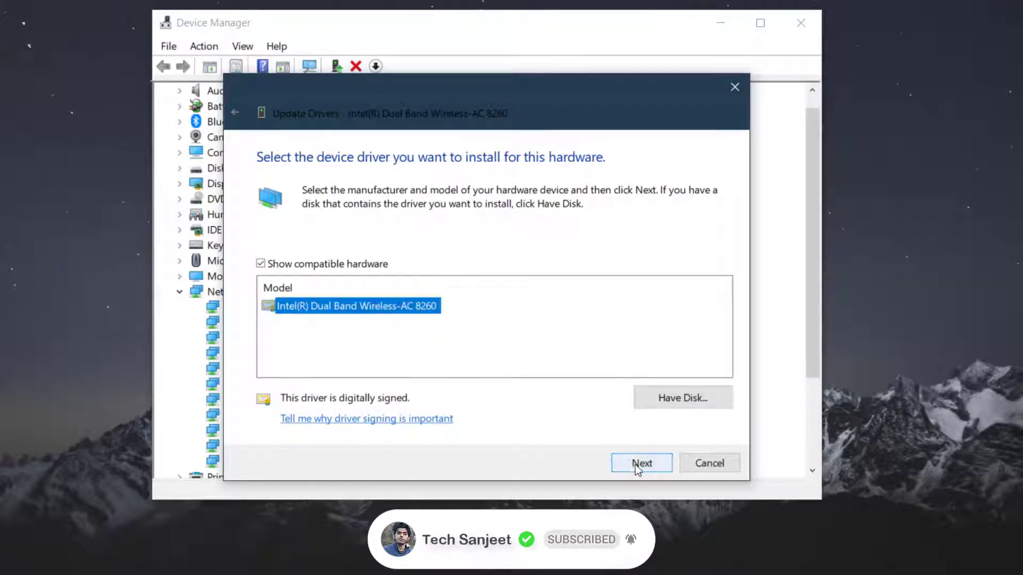
{"action": "left_click", "coordinate": [712, 465]}
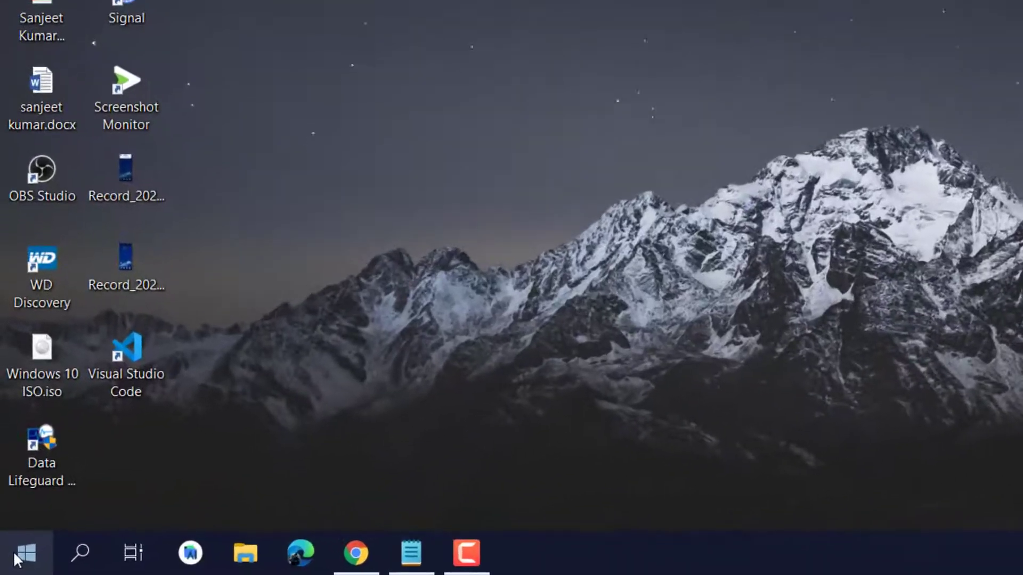
Step: Launch the Services console with services.msc from the Run box
{"action": "right_click", "coordinate": [16, 562]}
{"action": "left_click", "coordinate": [55, 451]}
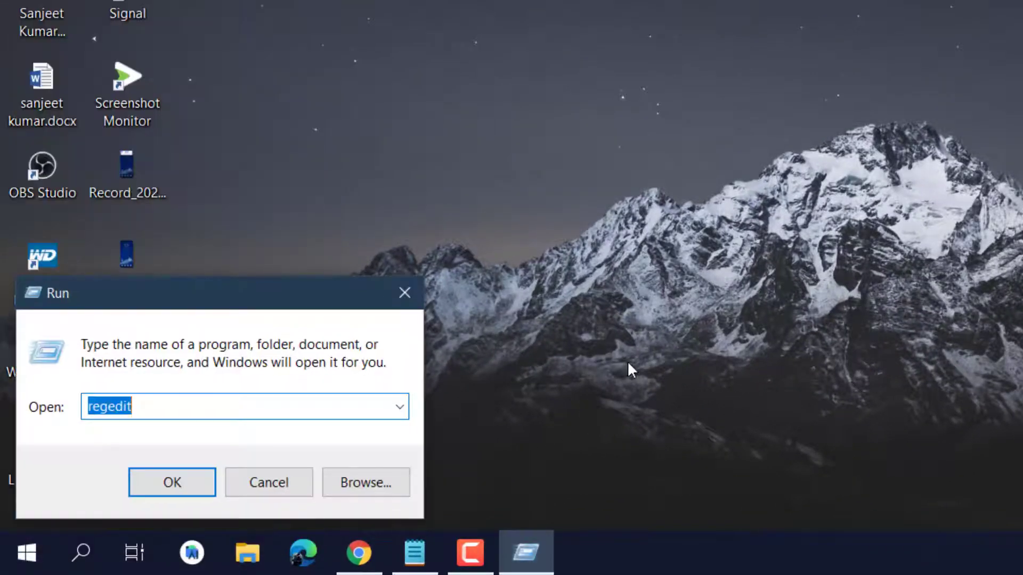
{"action": "type", "text": "services.msc"}
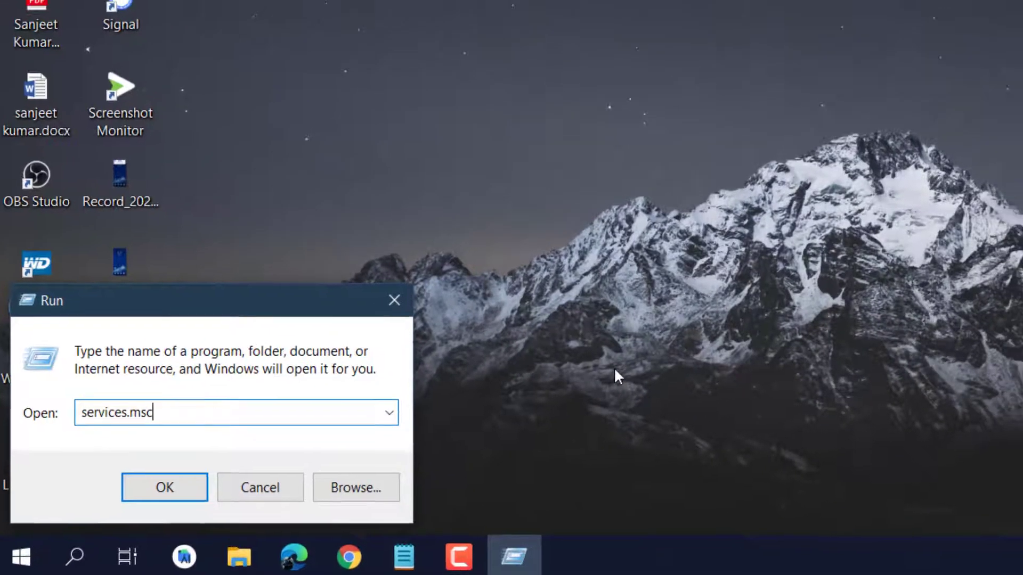
{"action": "key", "text": "Return"}
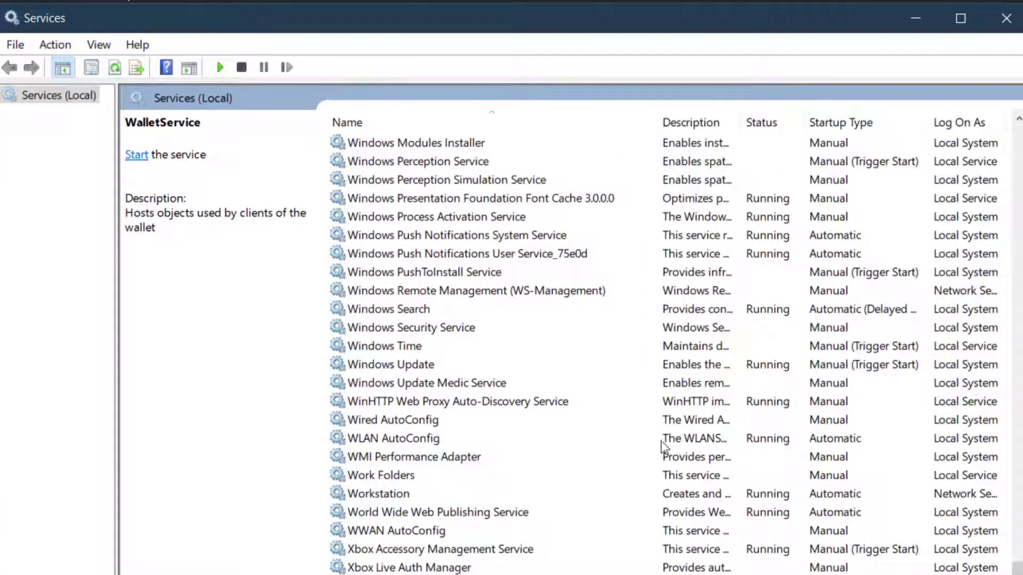
Step: Confirm WLAN AutoConfig is running with startup type Automatic
{"action": "left_click", "coordinate": [437, 440]}
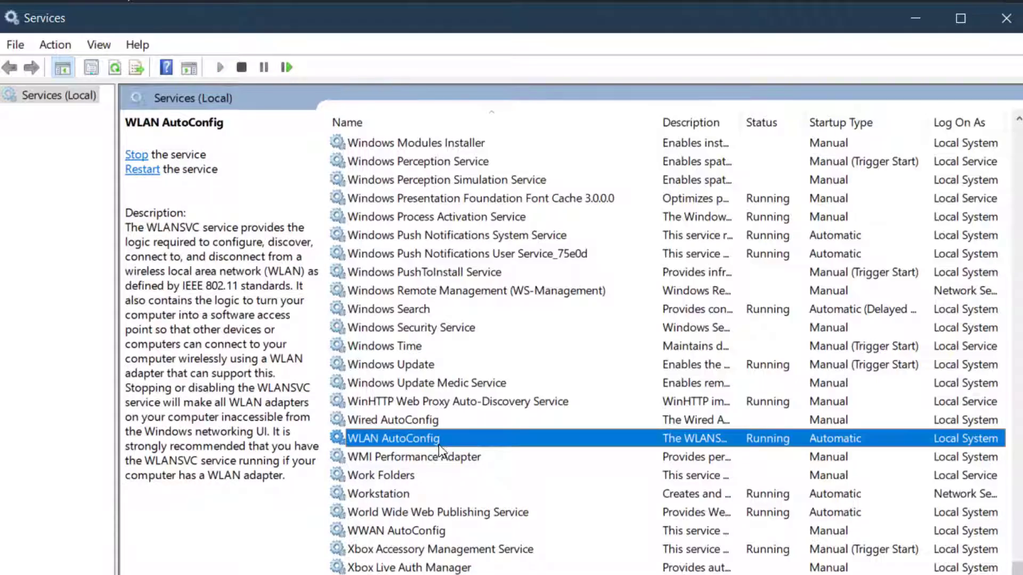
{"action": "double_click", "coordinate": [453, 445]}
{"action": "left_click", "coordinate": [539, 326]}
{"action": "left_click", "coordinate": [526, 355]}
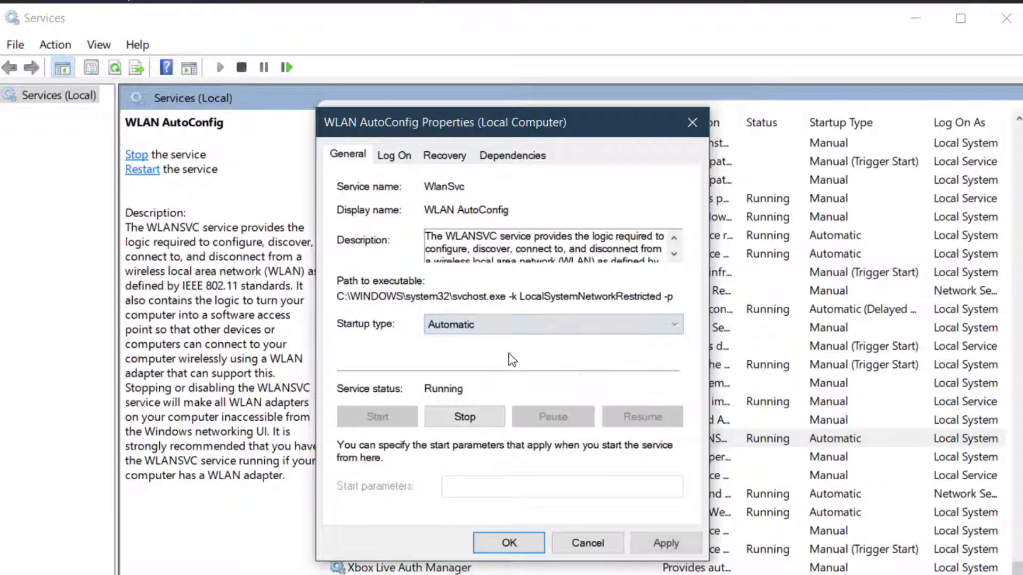